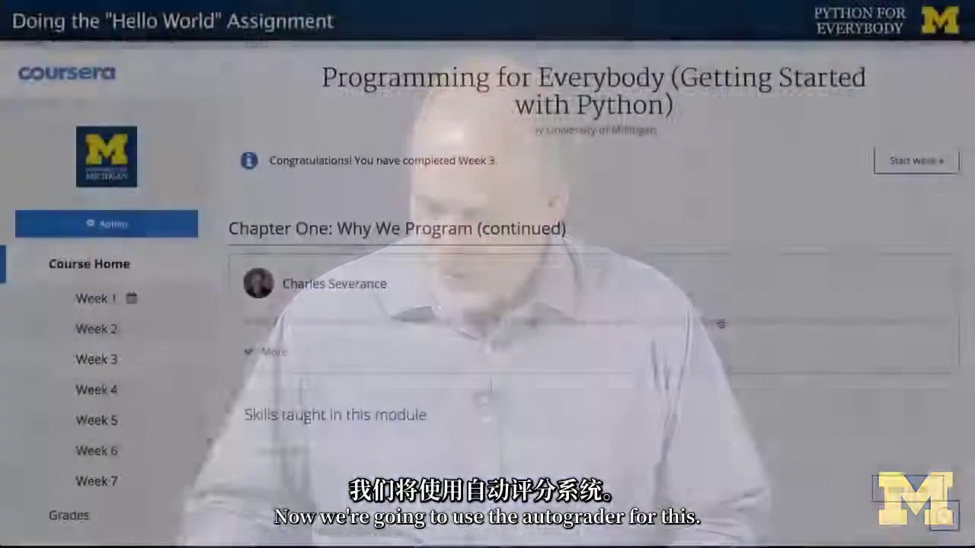
- Scroll down to the Chapter 1 section and open 'Assignment: Write Hello World'
scroll(511, 375, down, 1)
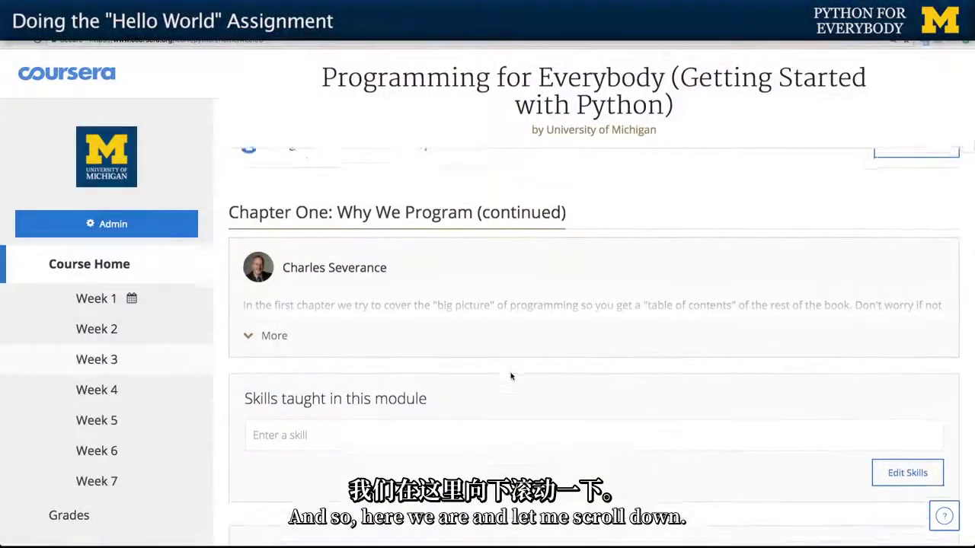
scroll(511, 375, down, 5)
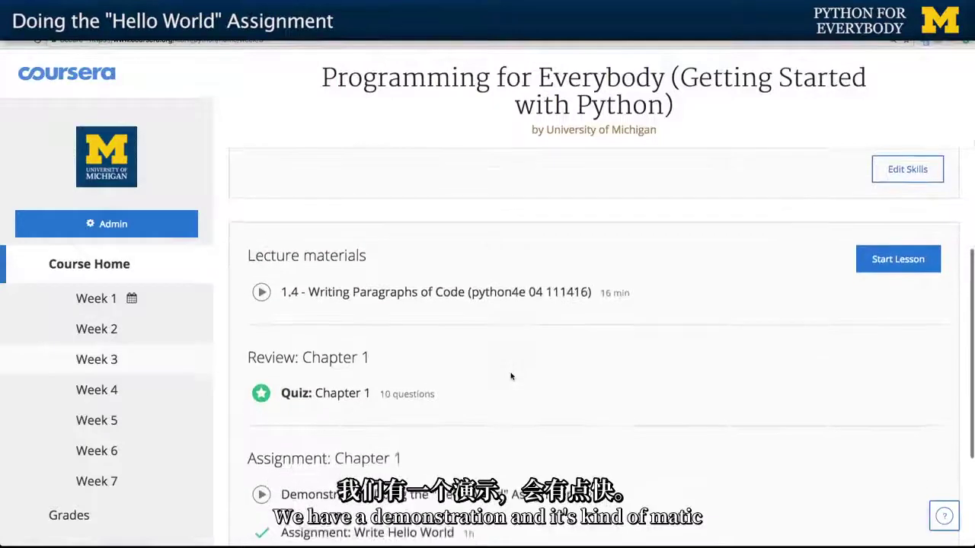
scroll(510, 375, down, 2)
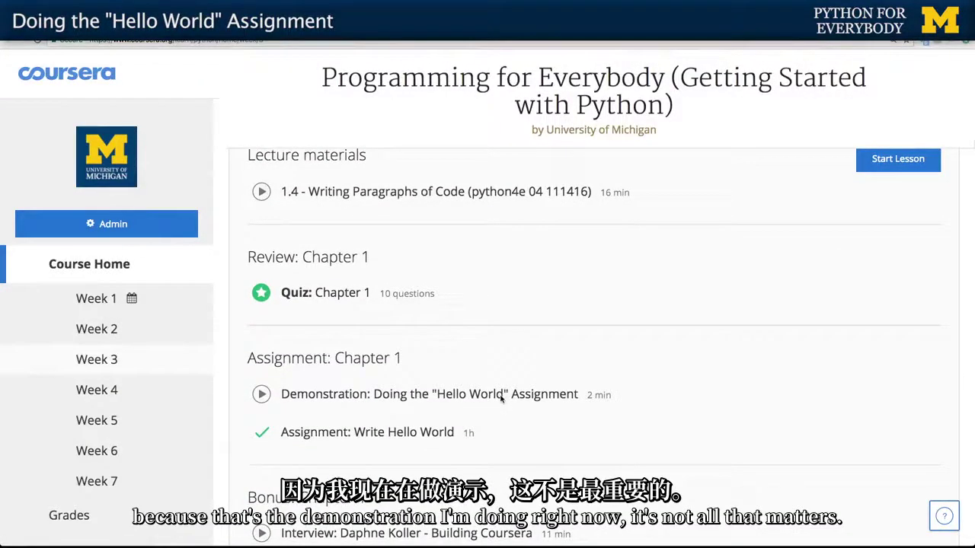
click(355, 432)
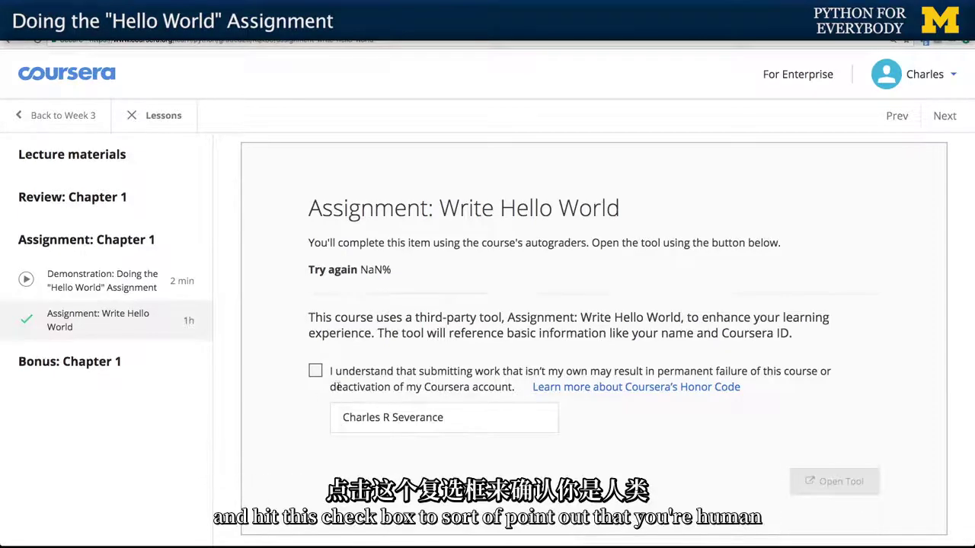
- Accept the honor code and launch the PY4E autograder with Open Tool
click(316, 370)
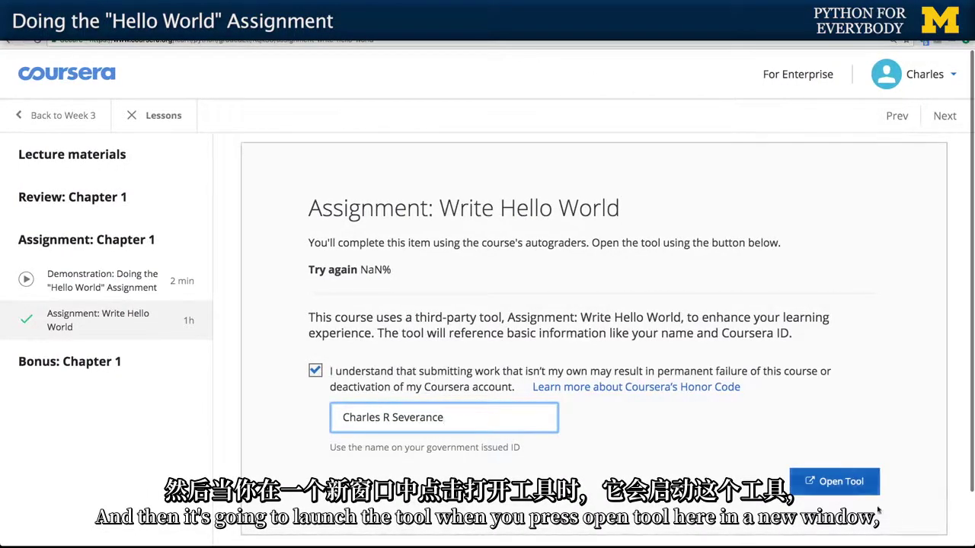
click(837, 482)
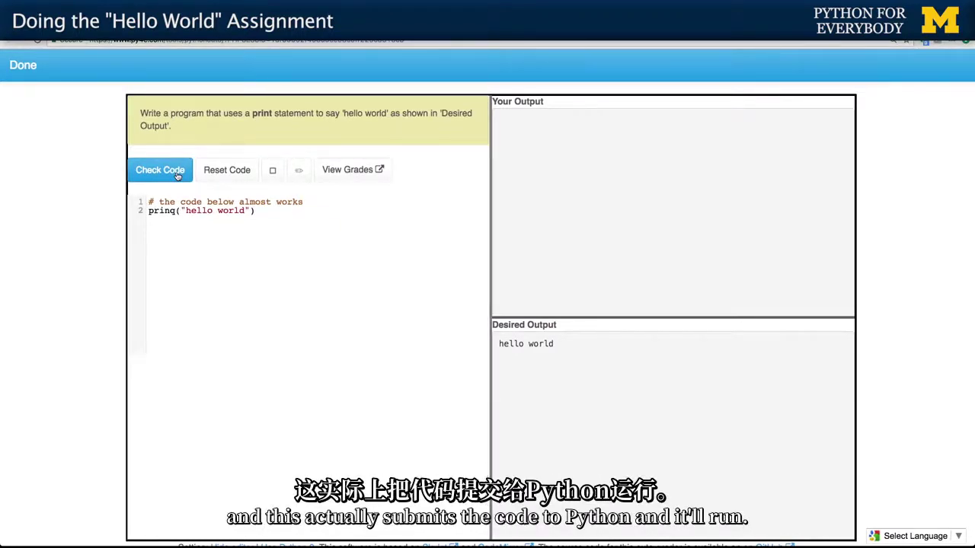
- Run the starter code and dismiss the NameError alert about 'prinq' on line 2
click(178, 171)
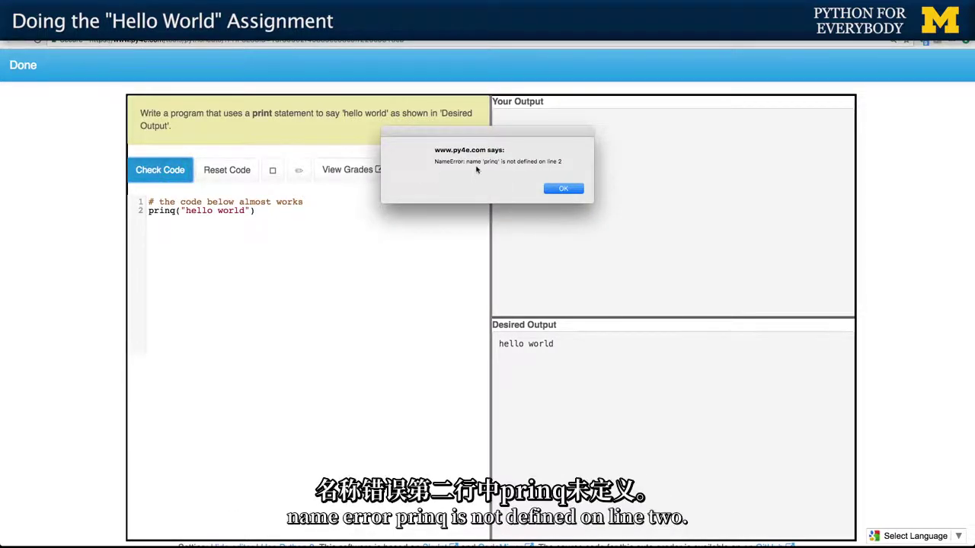
click(563, 189)
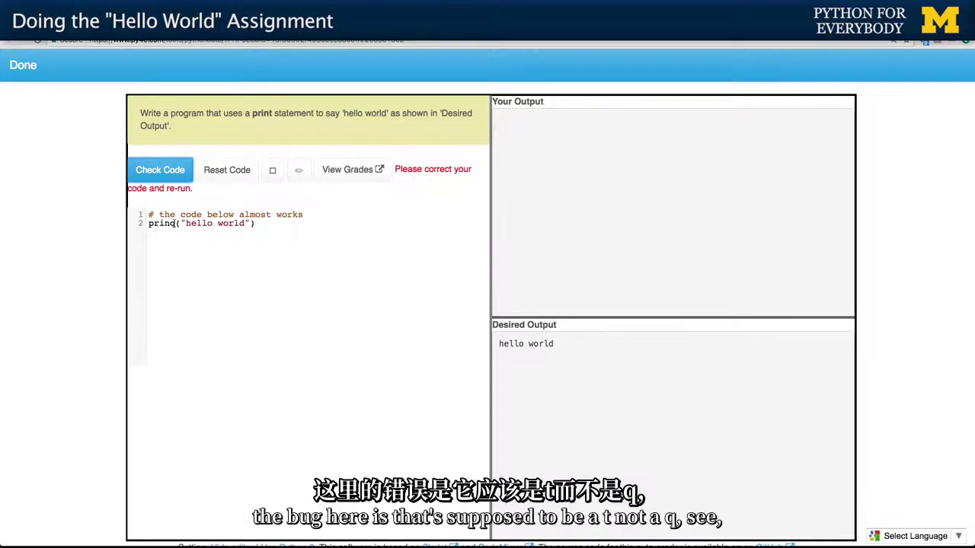
- Correct 'prinq' to 'print' on line 2 and run Check Code
key(BackSpace)
text(t)
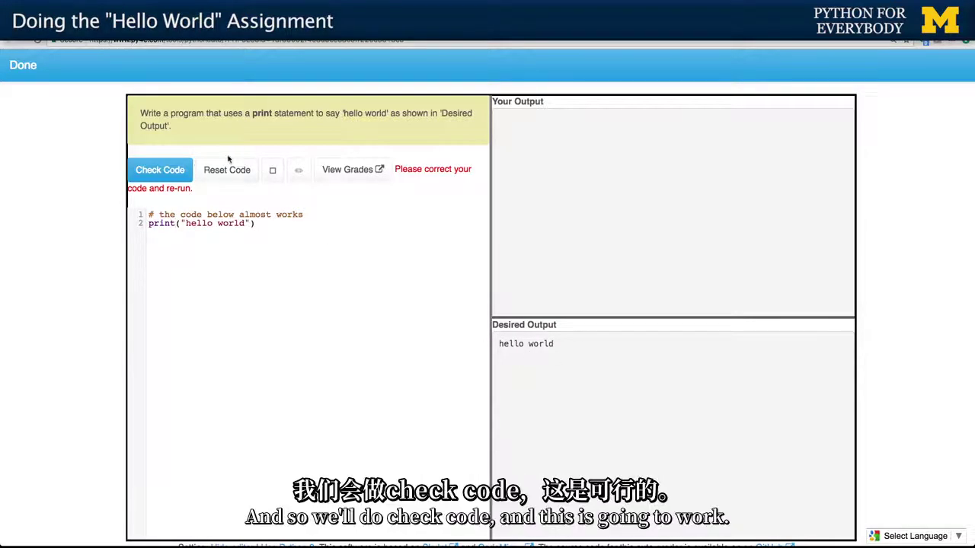
click(174, 170)
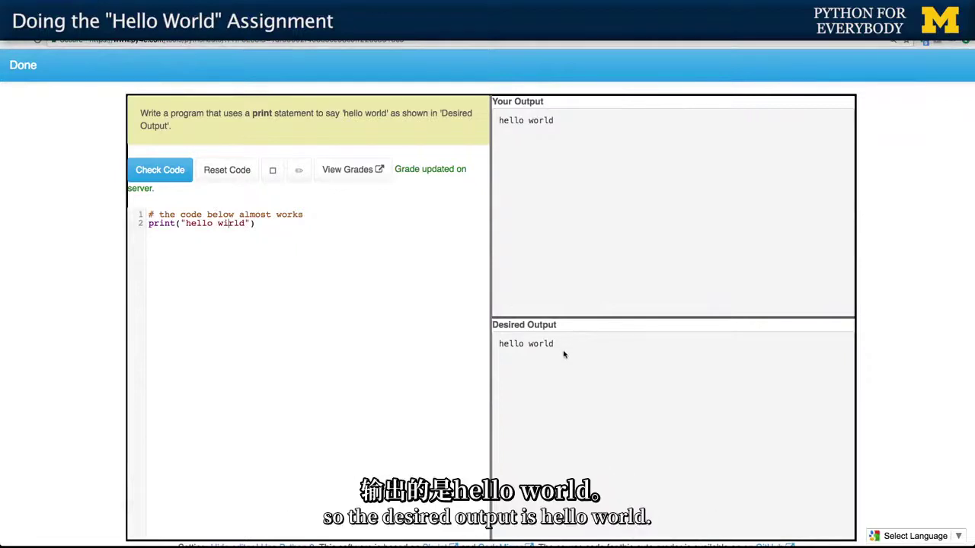
- Run the code printing 'hello wirld' and see it flagged as a Mismatch
click(172, 176)
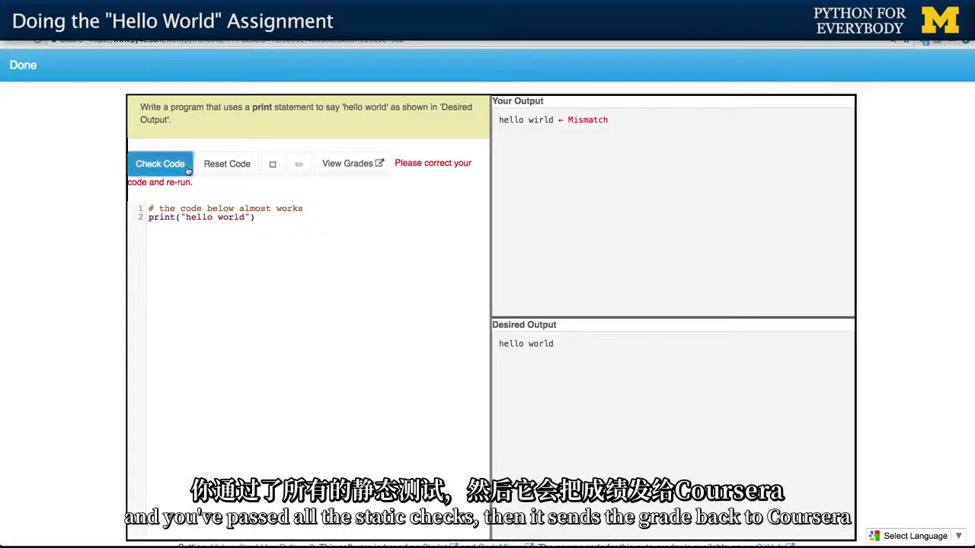
- Re-run the corrected 'hello world' code to update the grade, then return to Coursera with Done
click(187, 168)
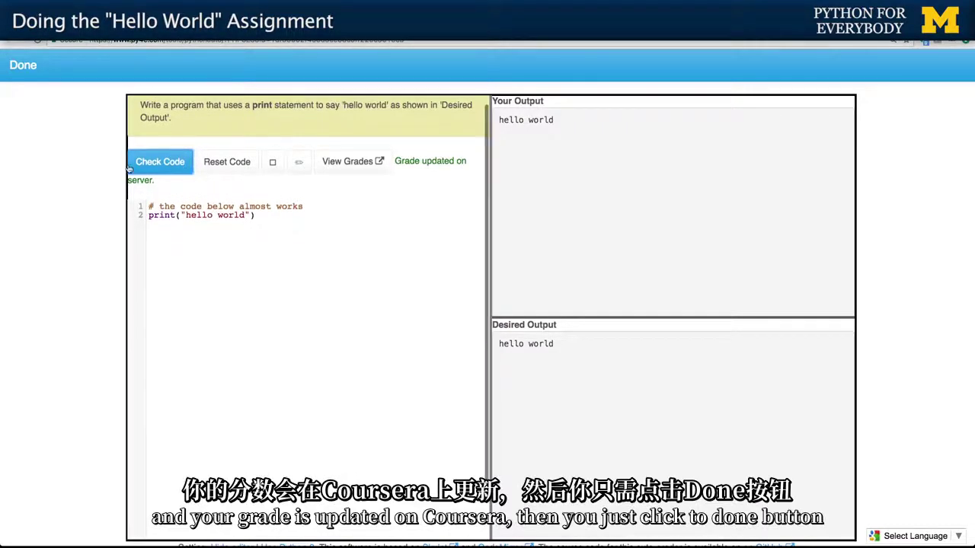
click(34, 68)
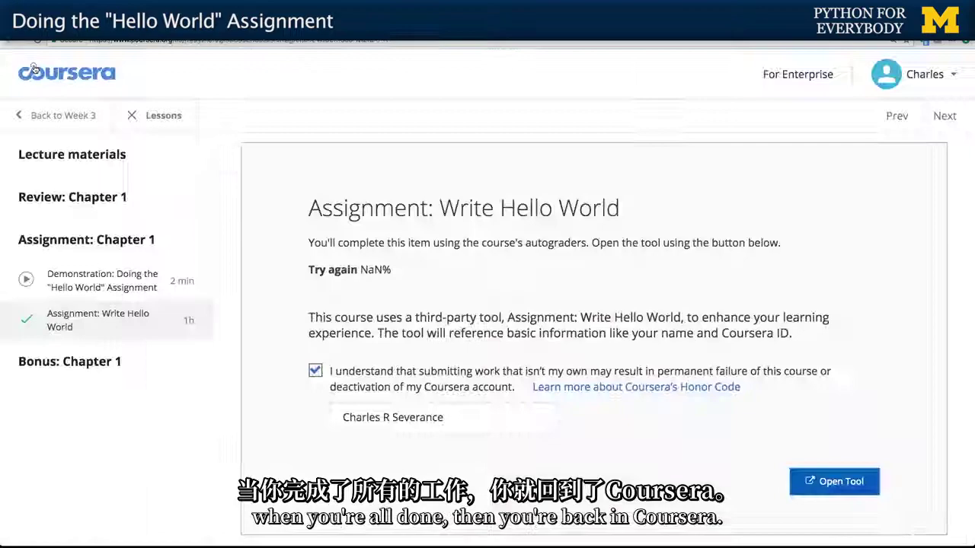